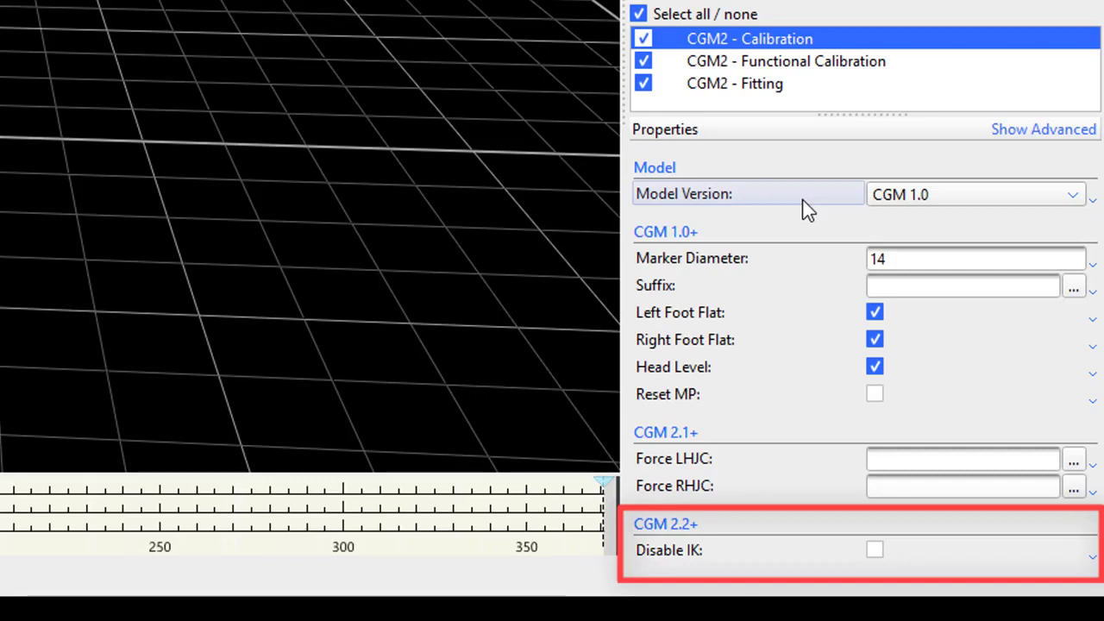
# Review the CGM2 - Functional Calibration operation's Method and Side options
pyautogui.click(816, 67)
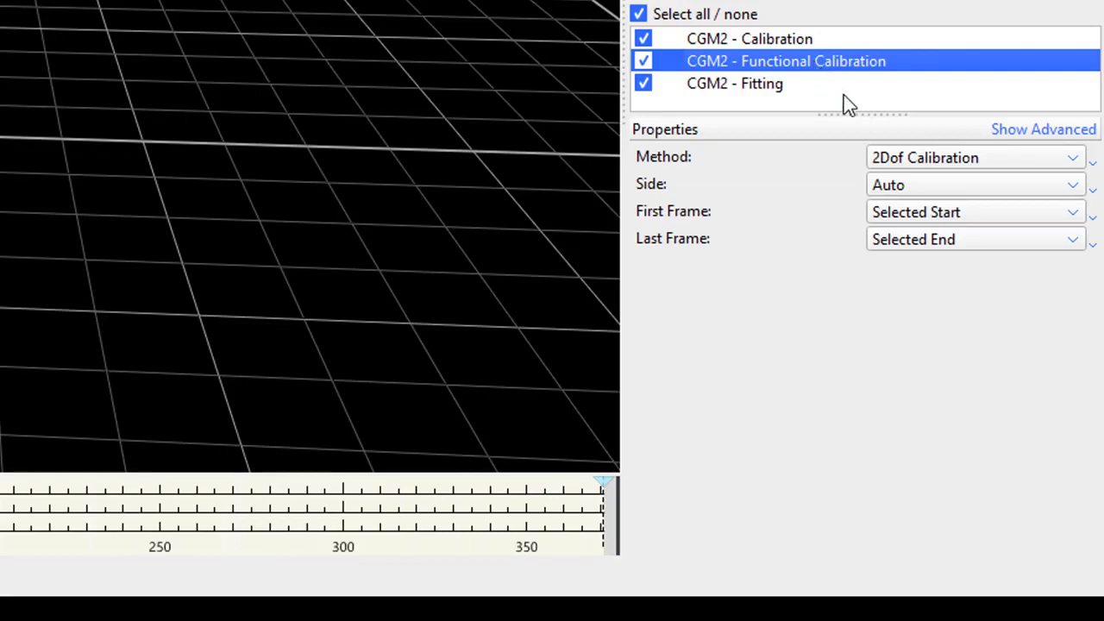
pyautogui.click(911, 161)
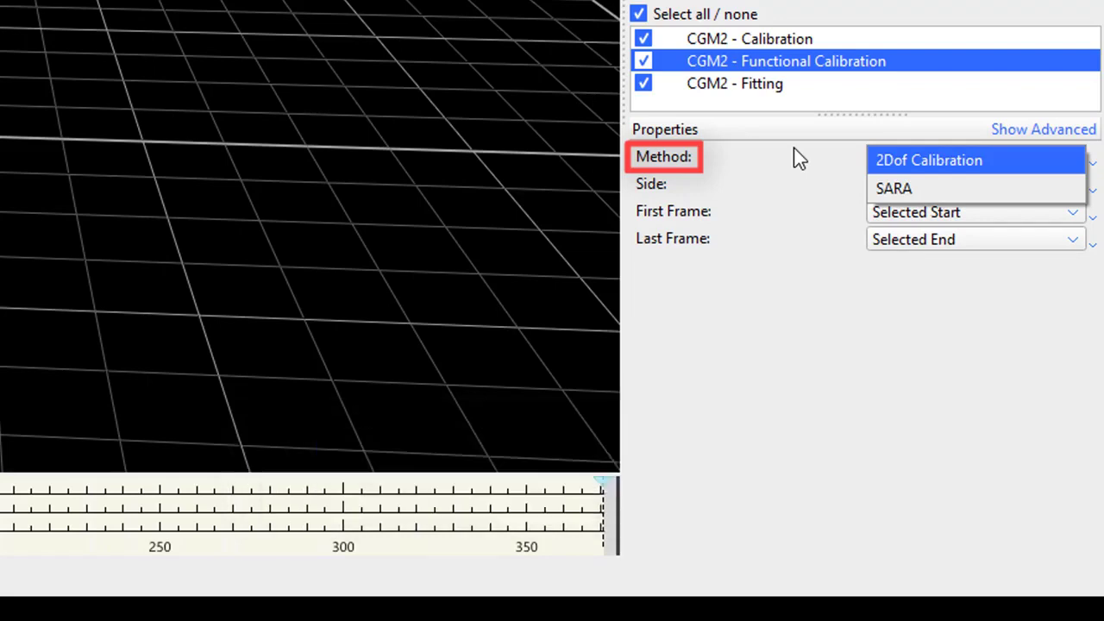
pyautogui.click(794, 151)
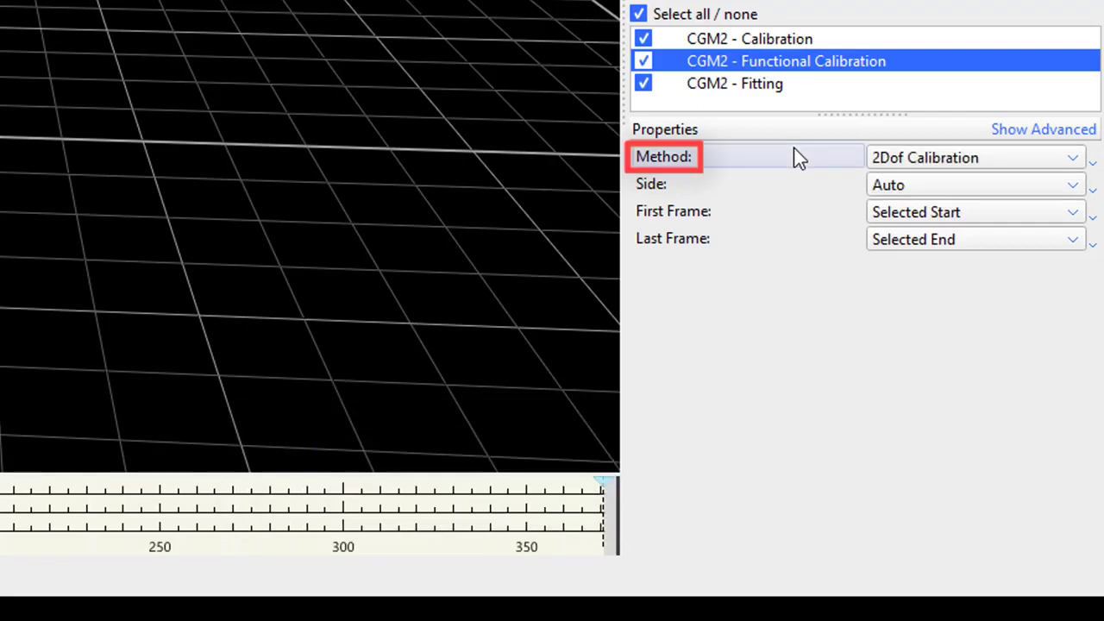
pyautogui.click(895, 184)
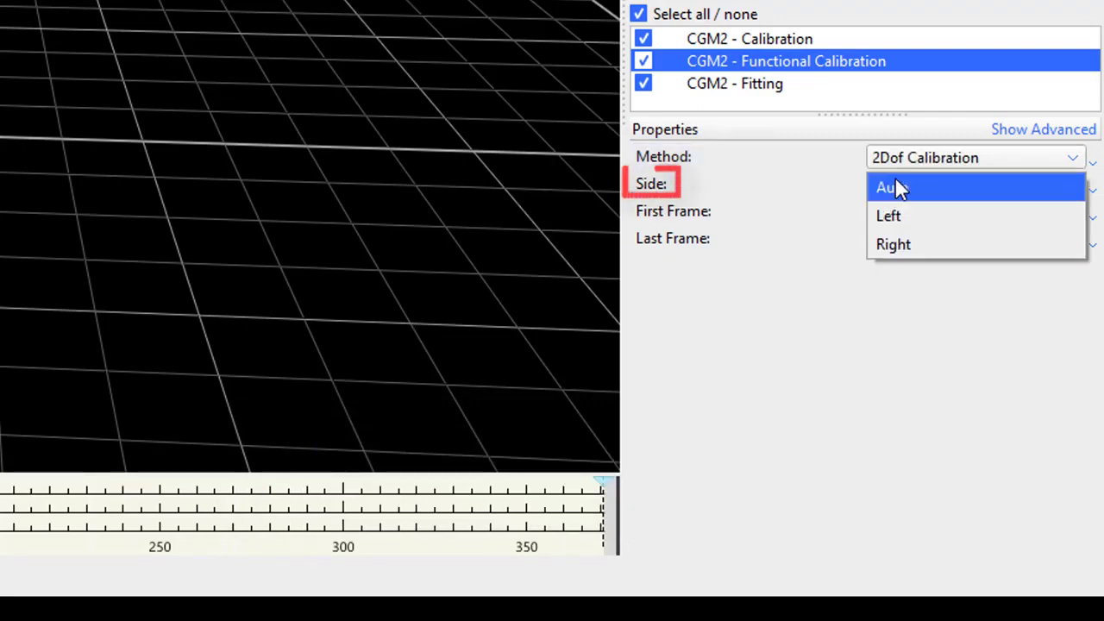
pyautogui.click(736, 159)
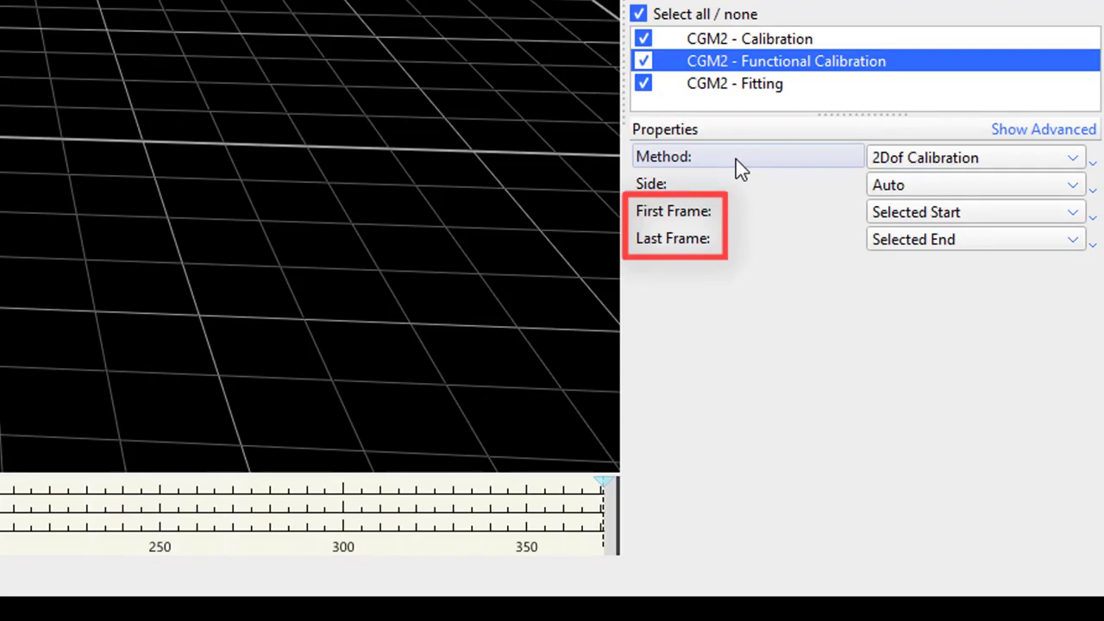
# Review the CGM2 - Fitting operation's Model Version and Projection options
pyautogui.click(724, 76)
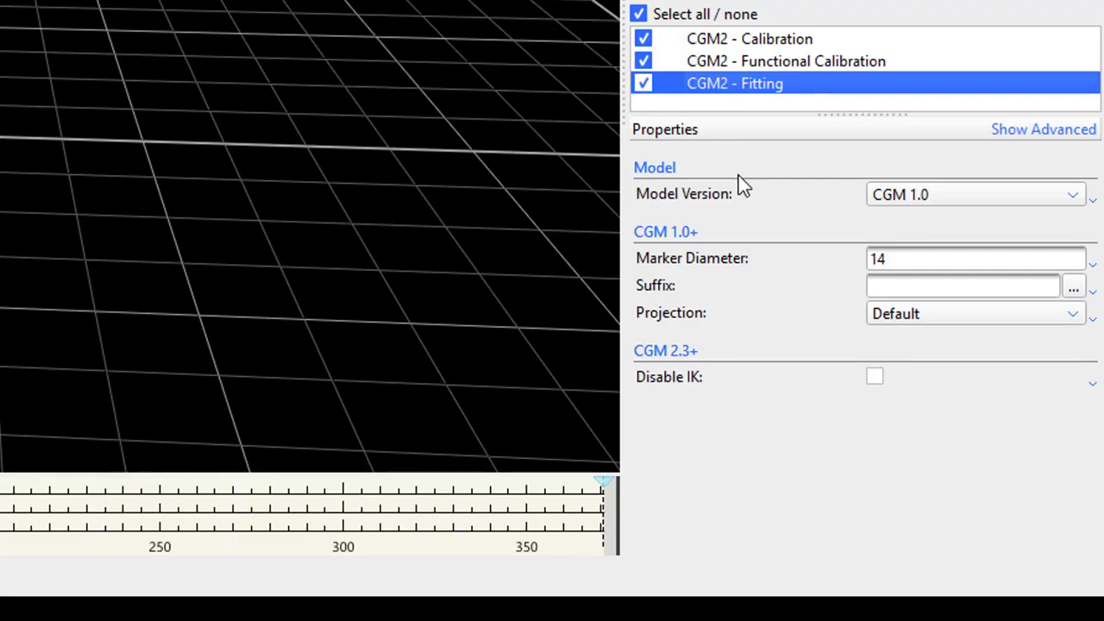
pyautogui.click(960, 198)
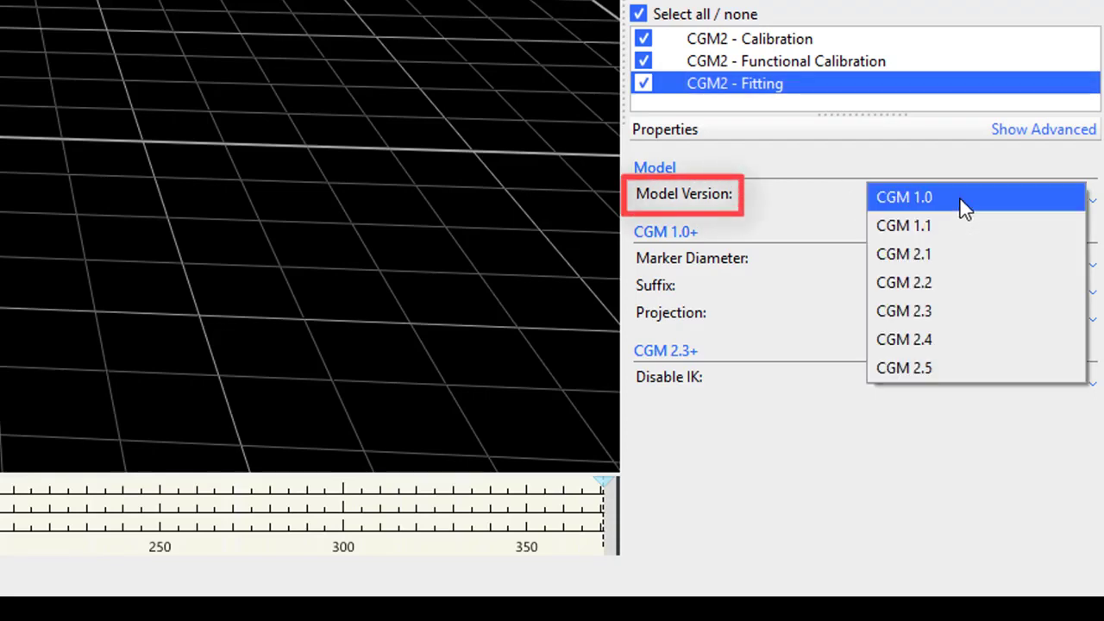
pyautogui.click(752, 183)
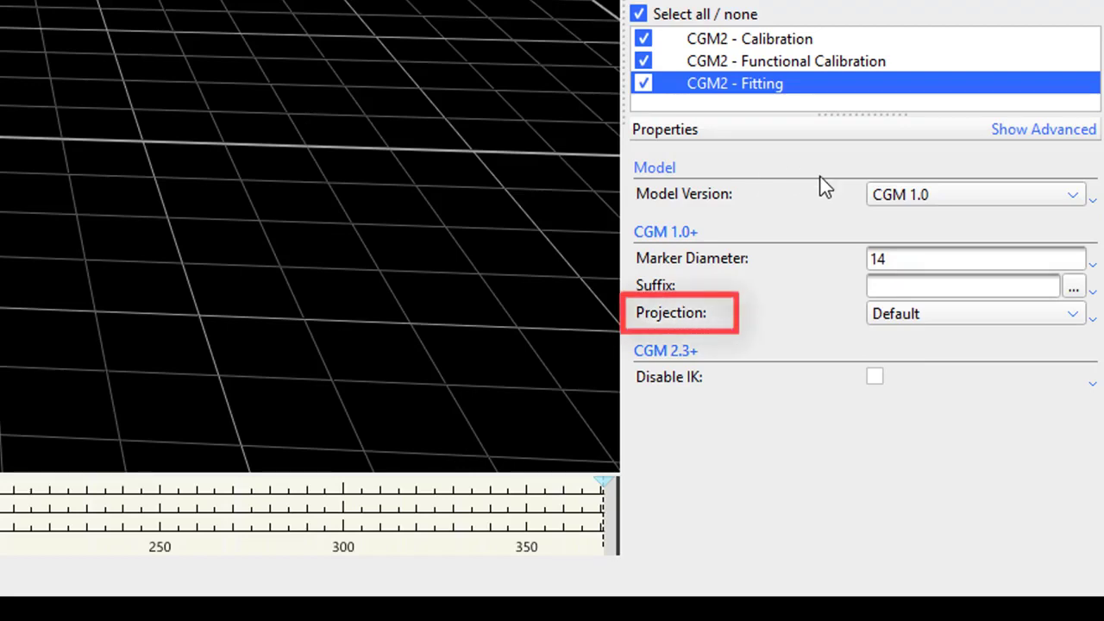
pyautogui.click(973, 316)
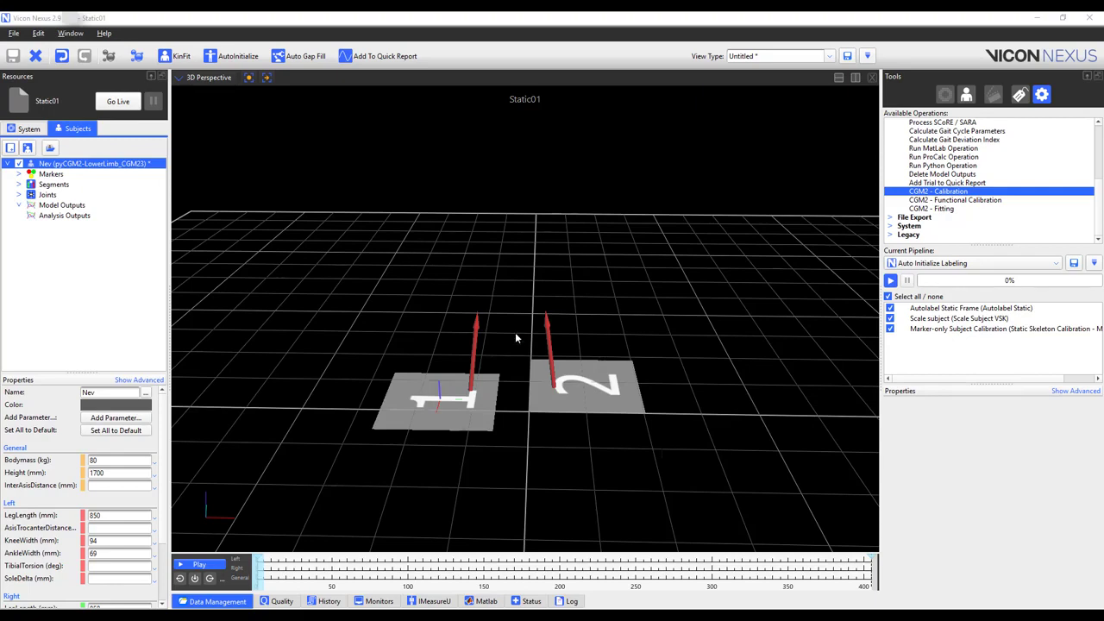
# Reconstruct the markers in the Static01 trial and run only the Autolabel Static Frame operation
pyautogui.click(109, 56)
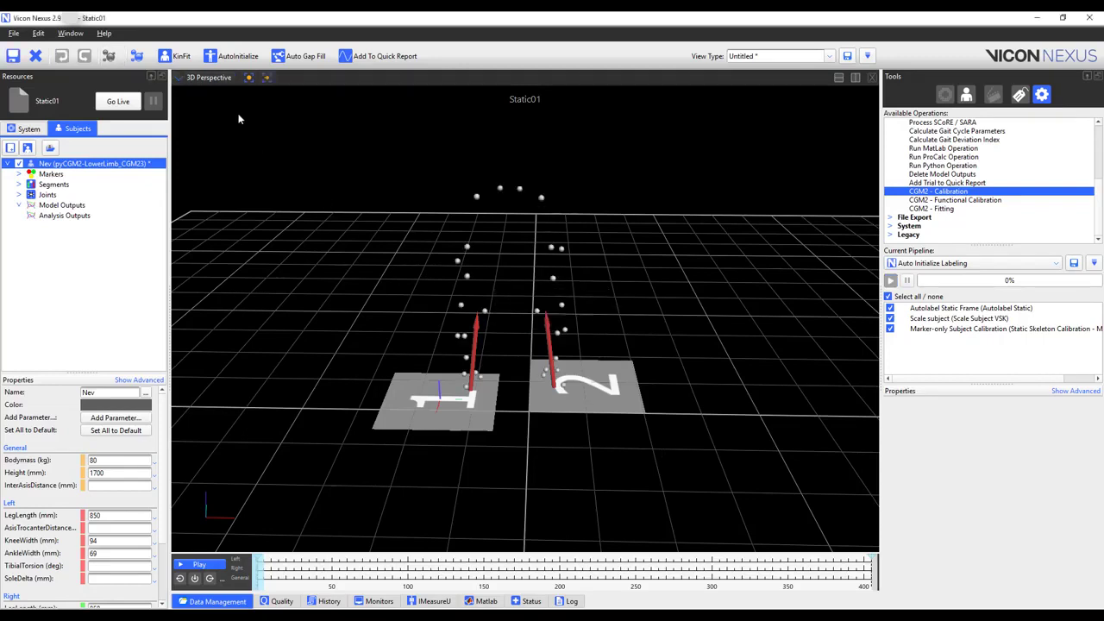
pyautogui.rightClick(980, 310)
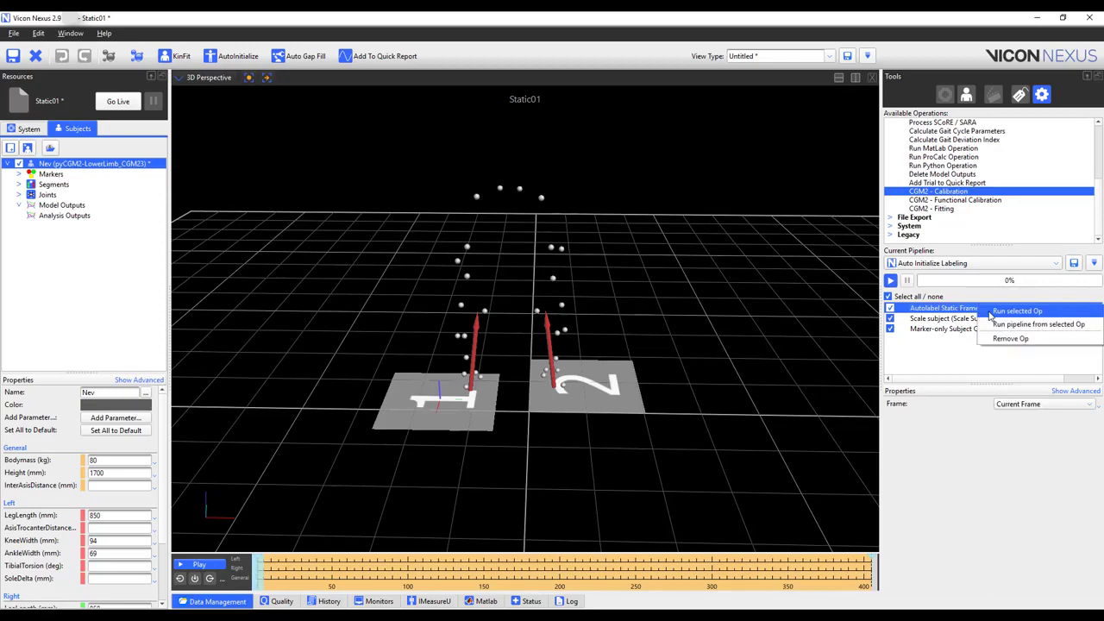
pyautogui.click(1000, 312)
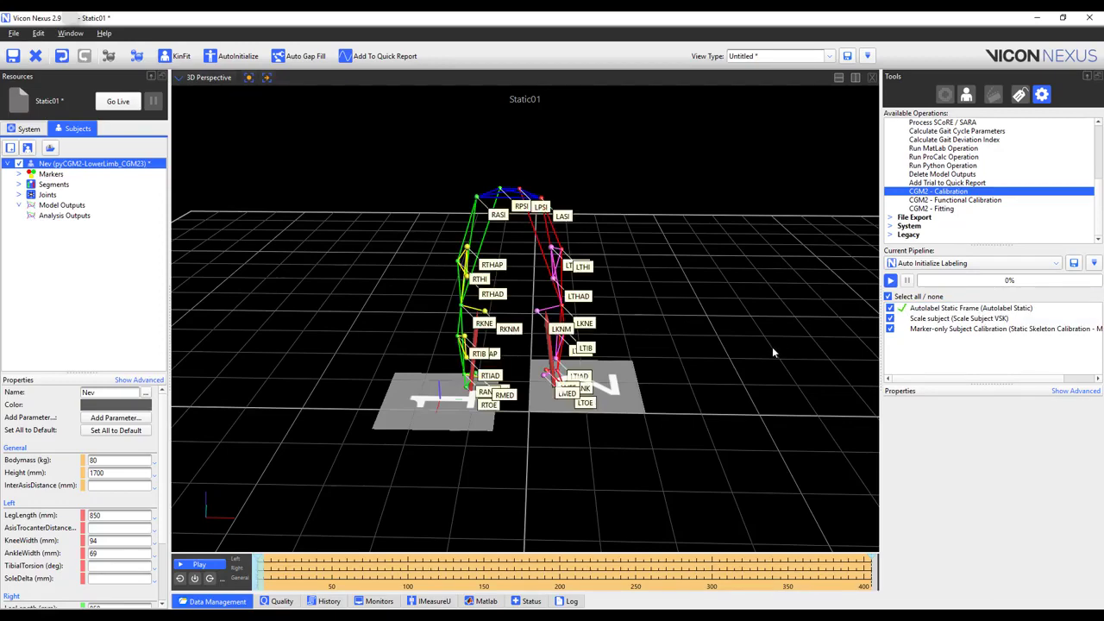
# Run the Auto Initialize Labeling pipeline from the Scale subject operation onward to calibrate the labeled subject
pyautogui.scroll(6, 723, 351)
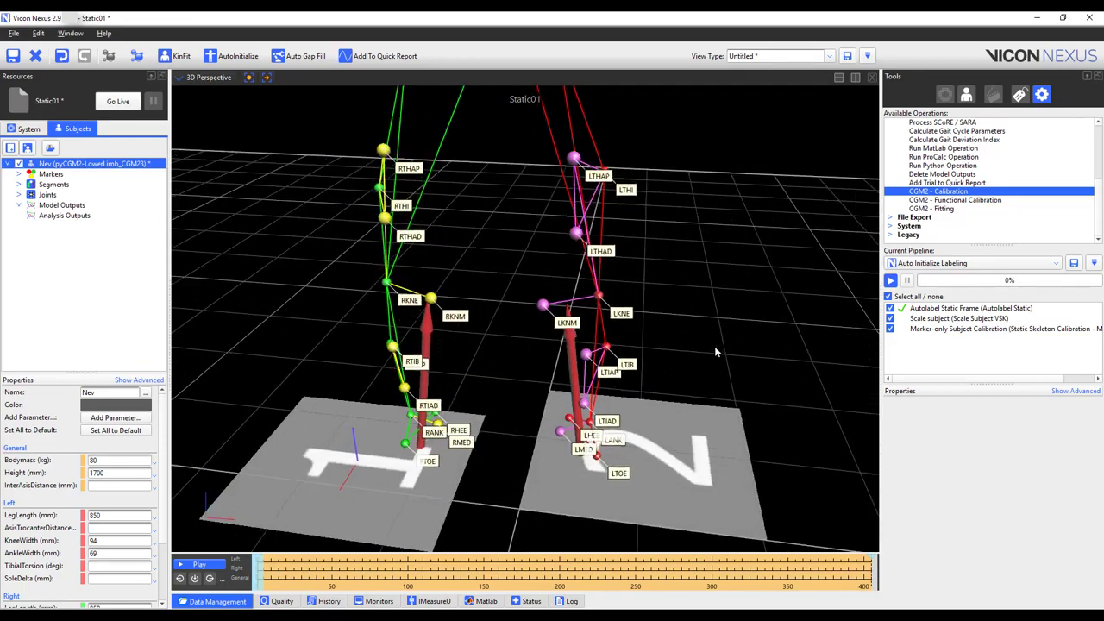
pyautogui.moveTo(714, 346); pyautogui.dragTo(731, 307)
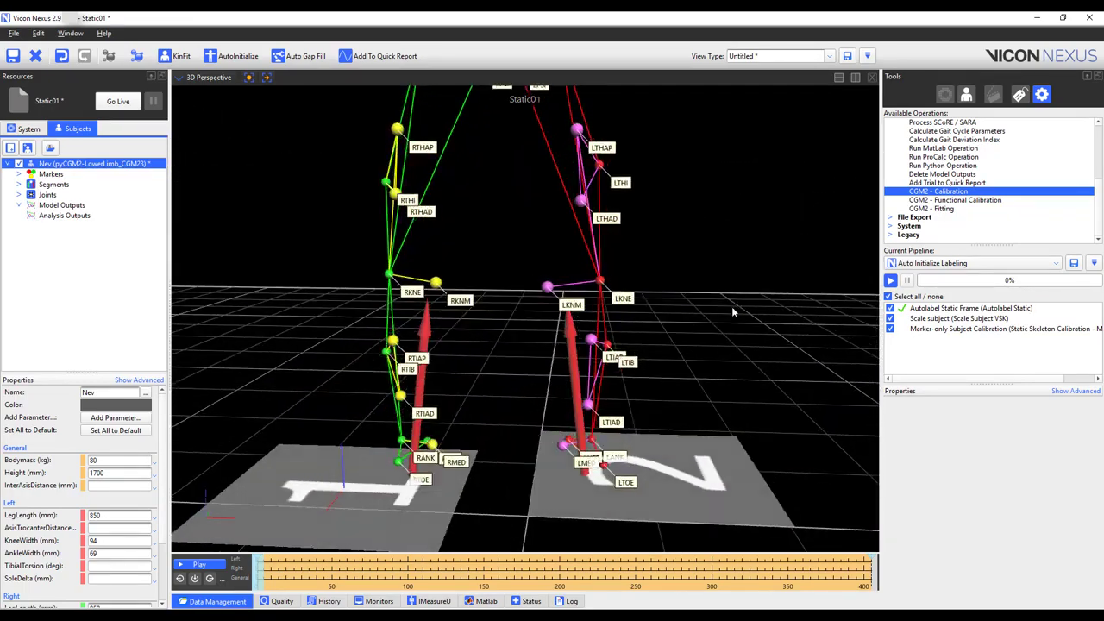
pyautogui.rightClick(961, 321)
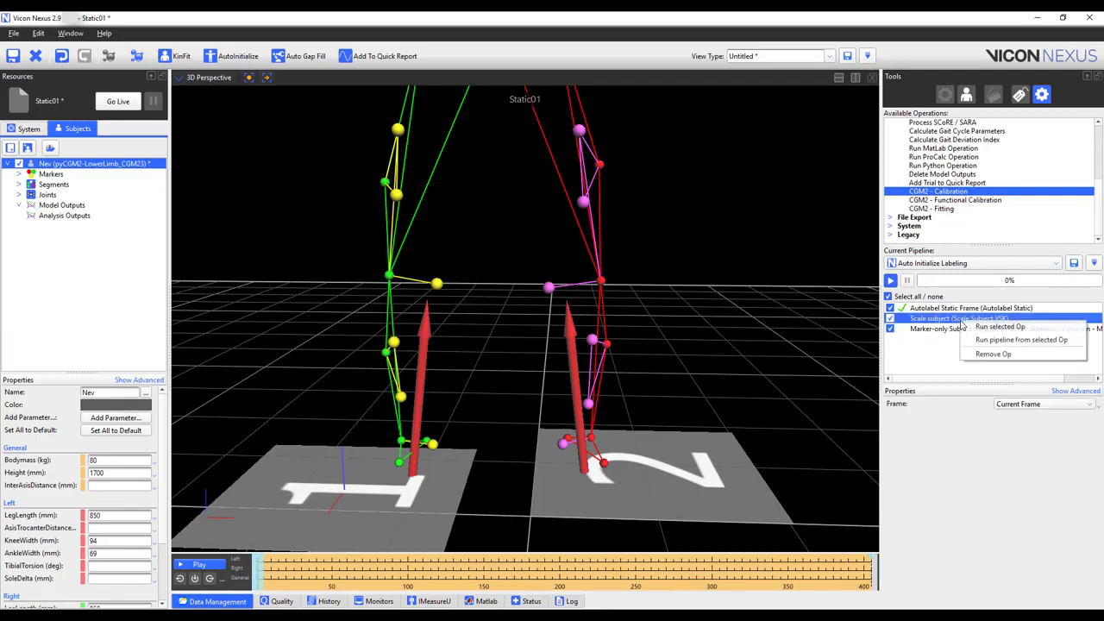
pyautogui.click(988, 340)
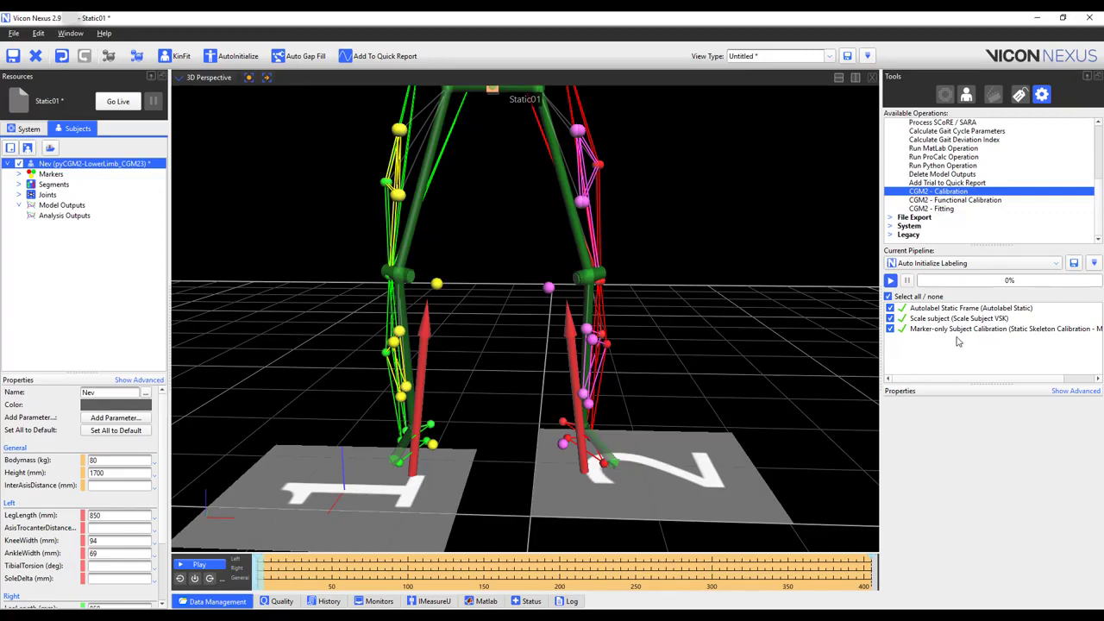
# Create a new pipeline and add the CGM2 - Calibration operation to it
pyautogui.click(1094, 263)
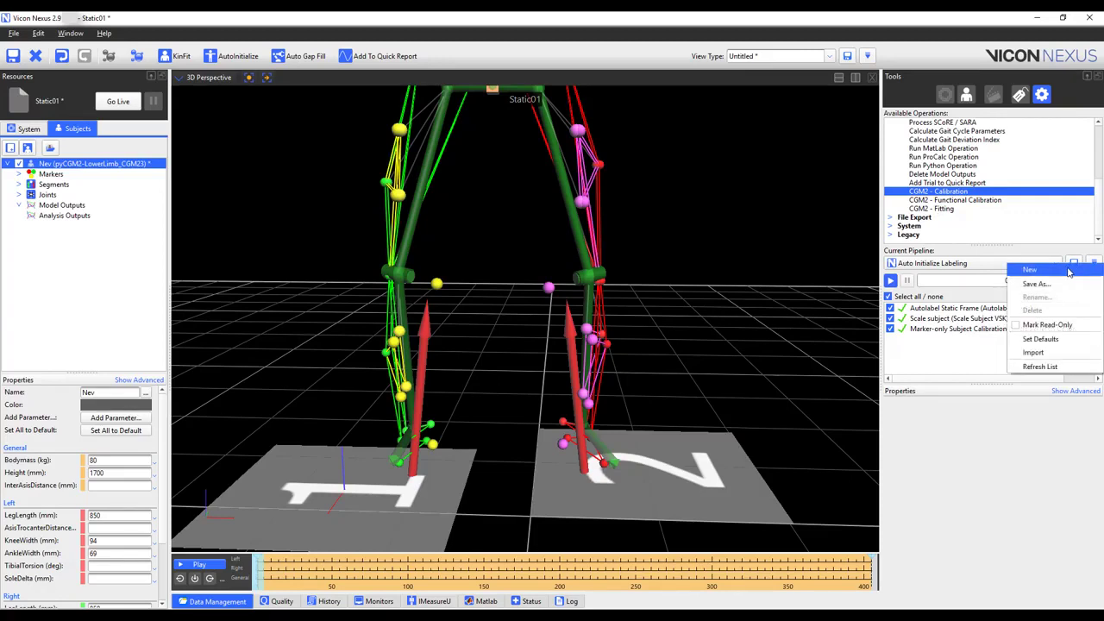
pyautogui.click(1062, 272)
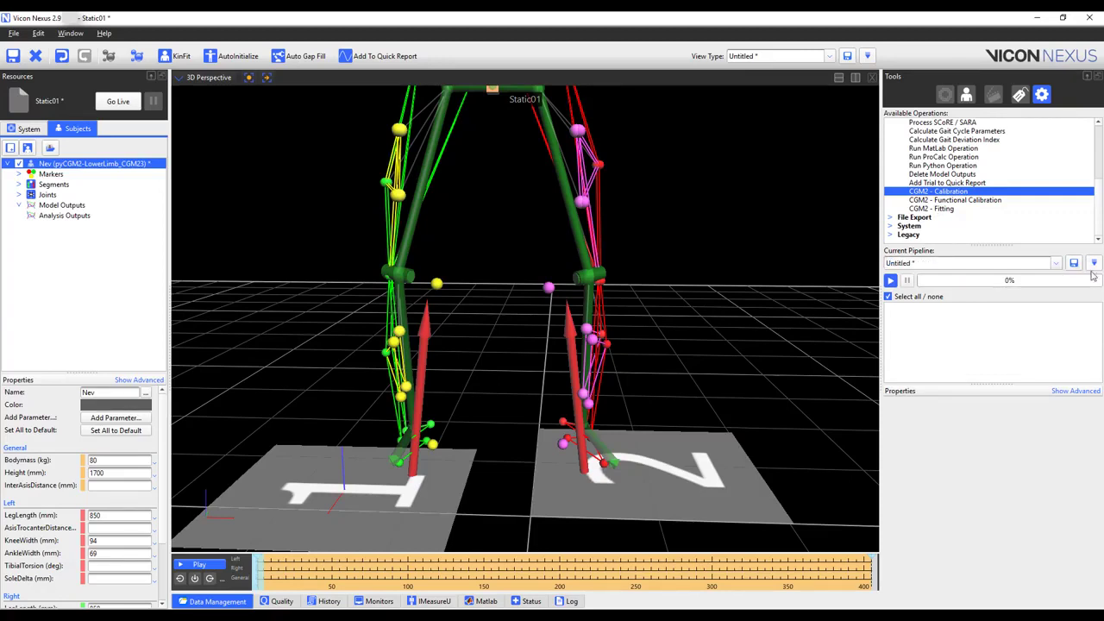
pyautogui.doubleClick(938, 193)
# Run CGM2 - Calibration with model version CGM 2.3 and output suffix _py, and expand the Angles under Model Outputs
pyautogui.click(939, 310)
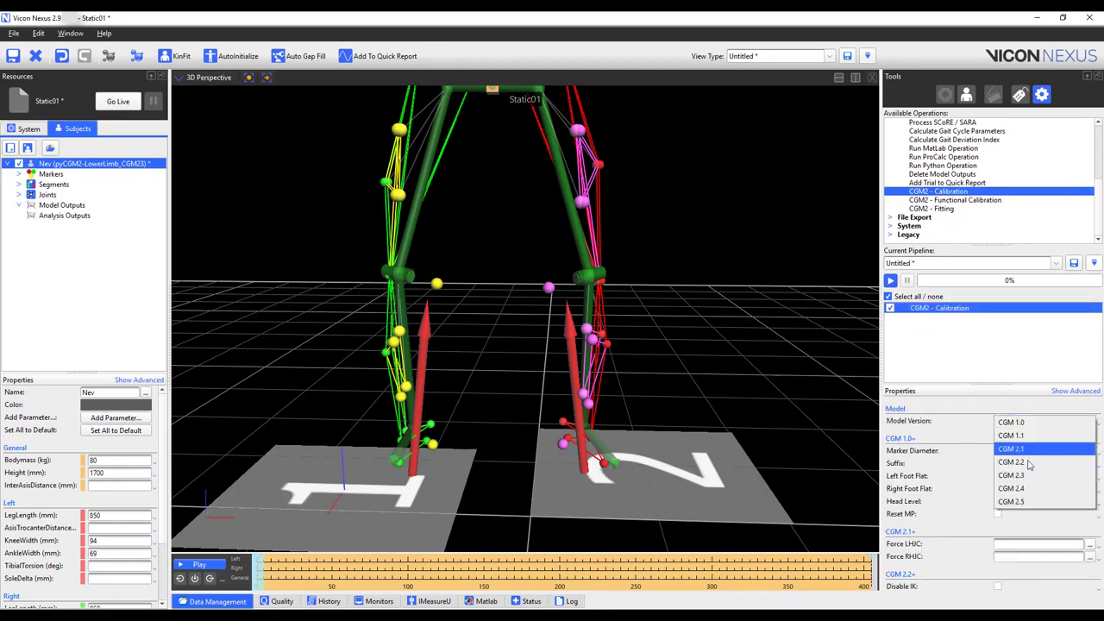
pyautogui.click(1026, 477)
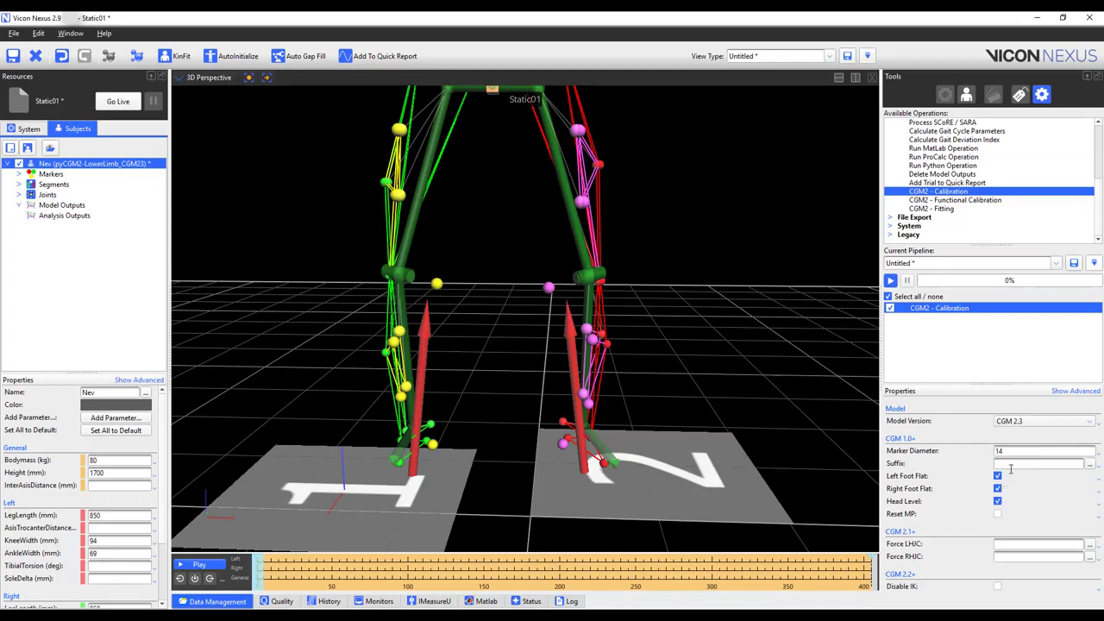
pyautogui.click(1014, 464)
pyautogui.click(892, 283)
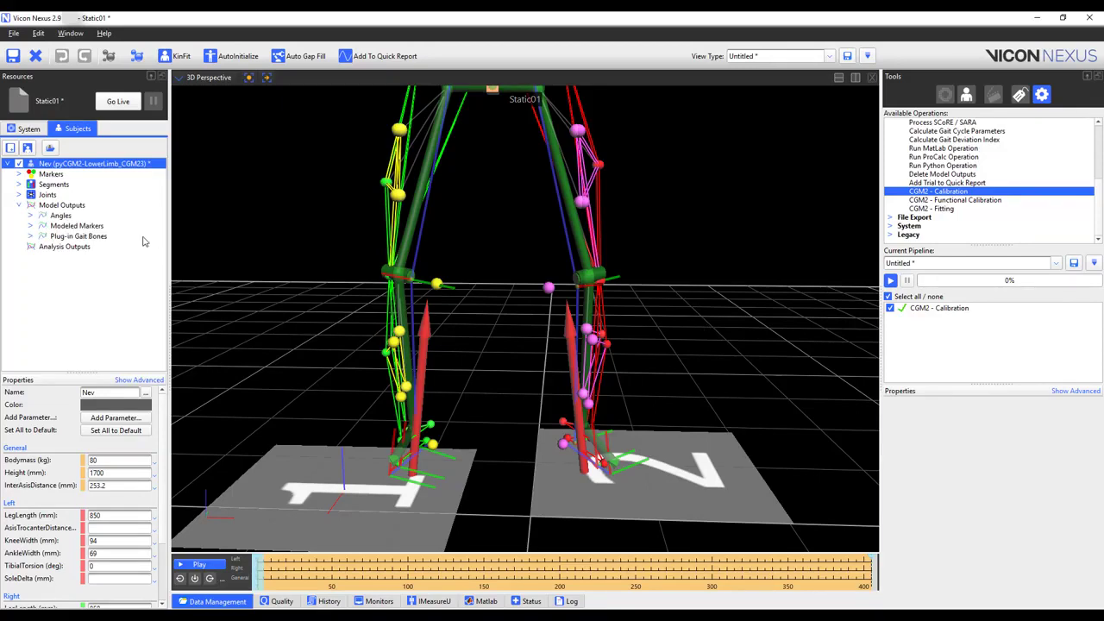
pyautogui.click(30, 215)
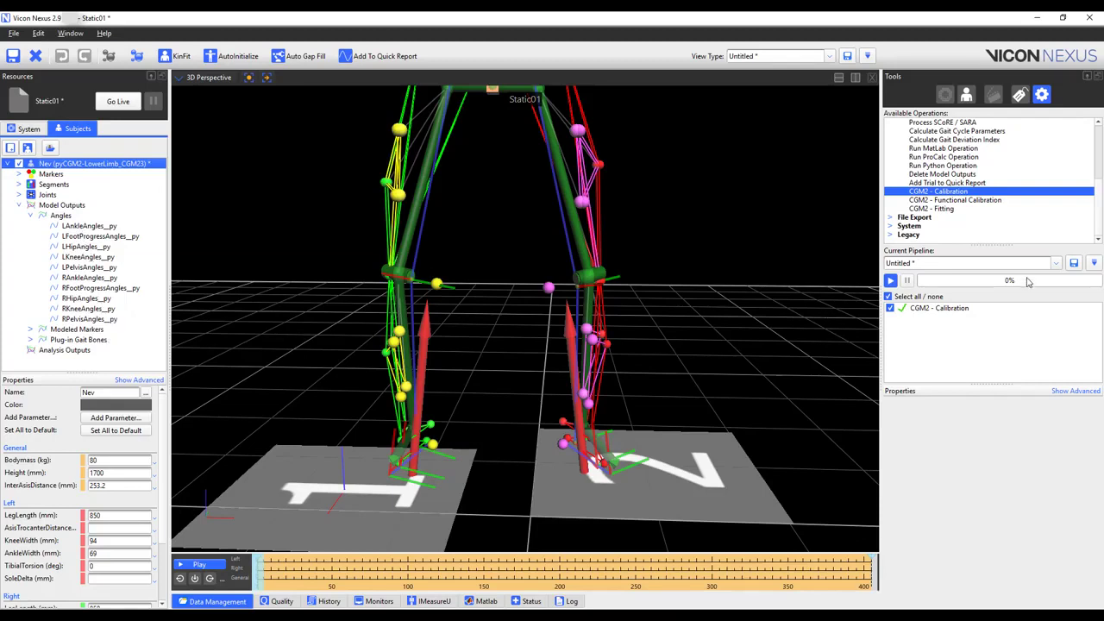
# Switch to the Plug-in Gait Static pipeline without saving the current one, run Process Static PlugIn Gait Model, and save the trial
pyautogui.click(1056, 263)
pyautogui.scroll(-3, 967, 328)
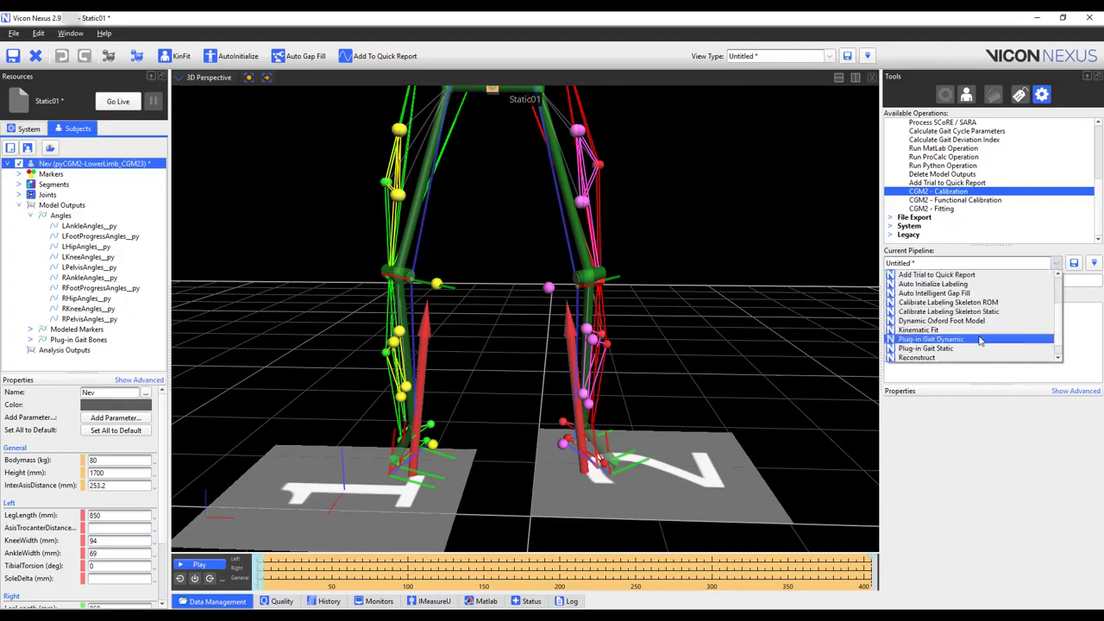
pyautogui.click(962, 330)
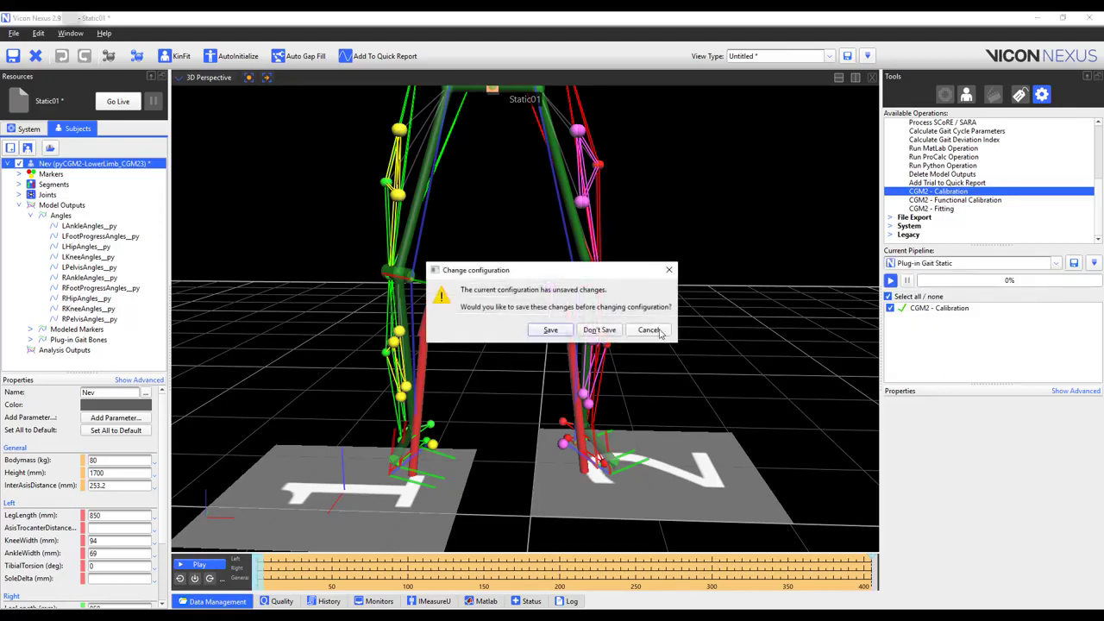
pyautogui.click(597, 329)
pyautogui.rightClick(940, 309)
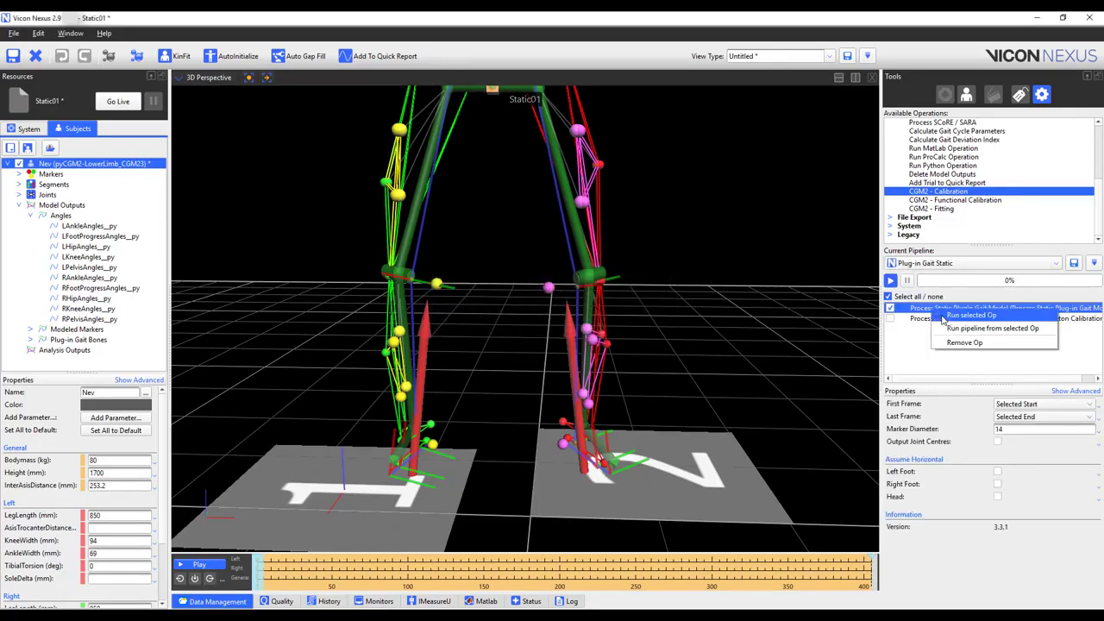
pyautogui.click(979, 313)
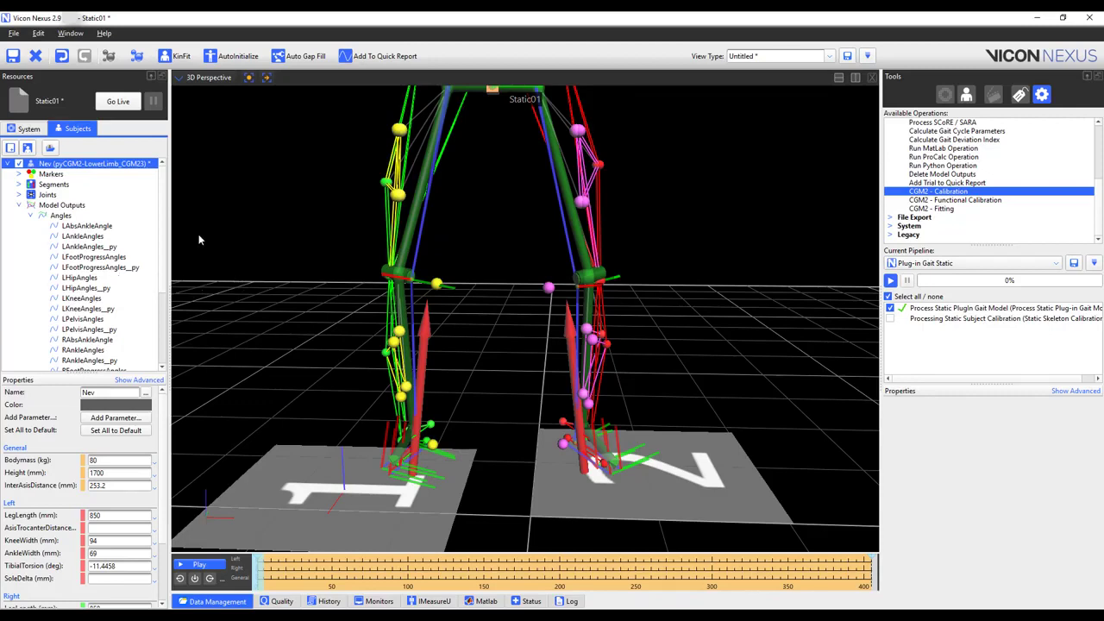
pyautogui.click(12, 57)
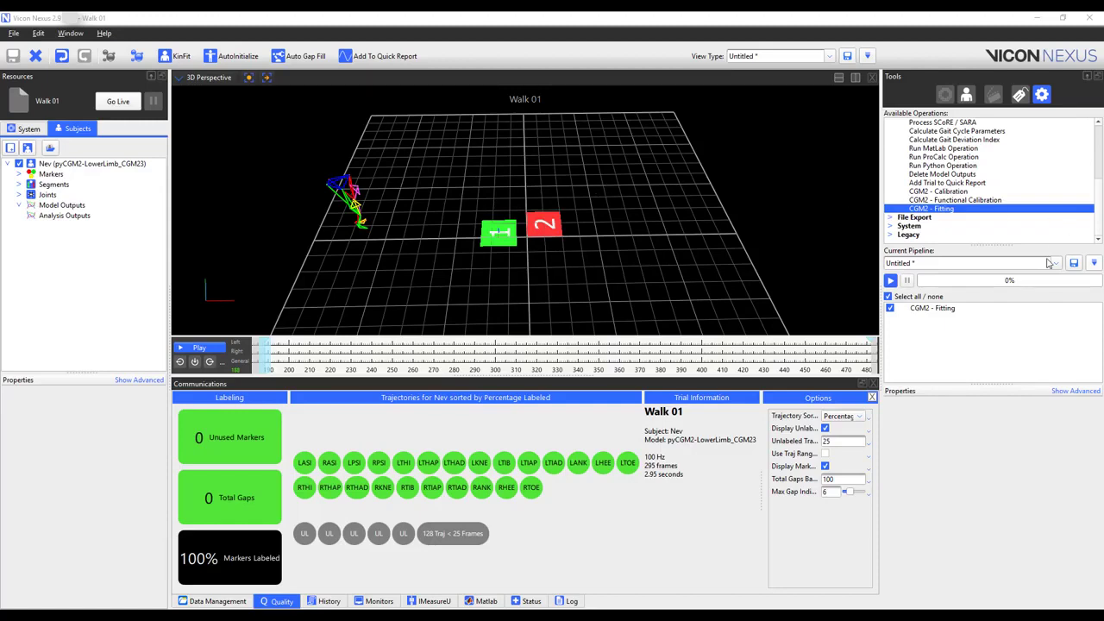
# Run CGM2 - Fitting on the Walk 01 trial with model version CGM 2.3 and output suffix _py
pyautogui.click(989, 317)
pyautogui.click(978, 309)
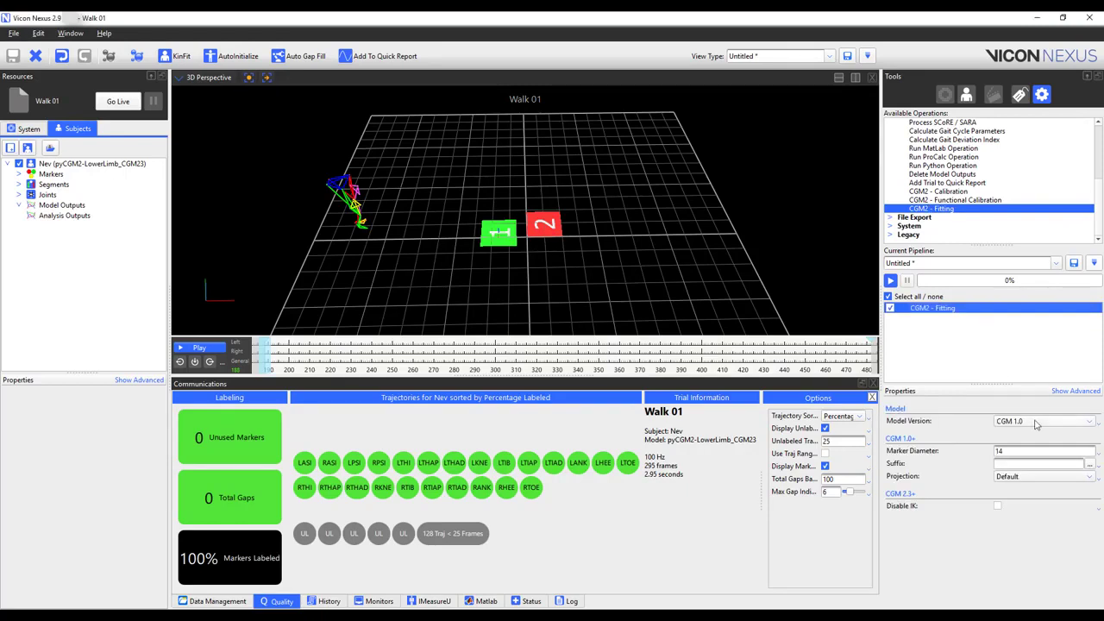
pyautogui.click(1037, 421)
pyautogui.click(1028, 474)
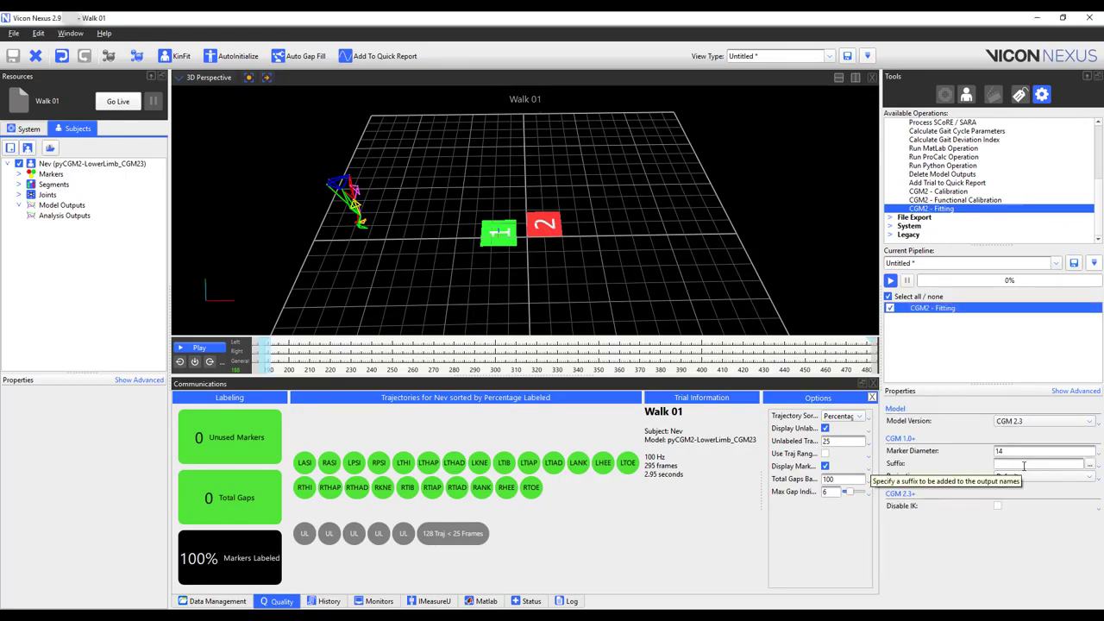
pyautogui.click(1024, 464)
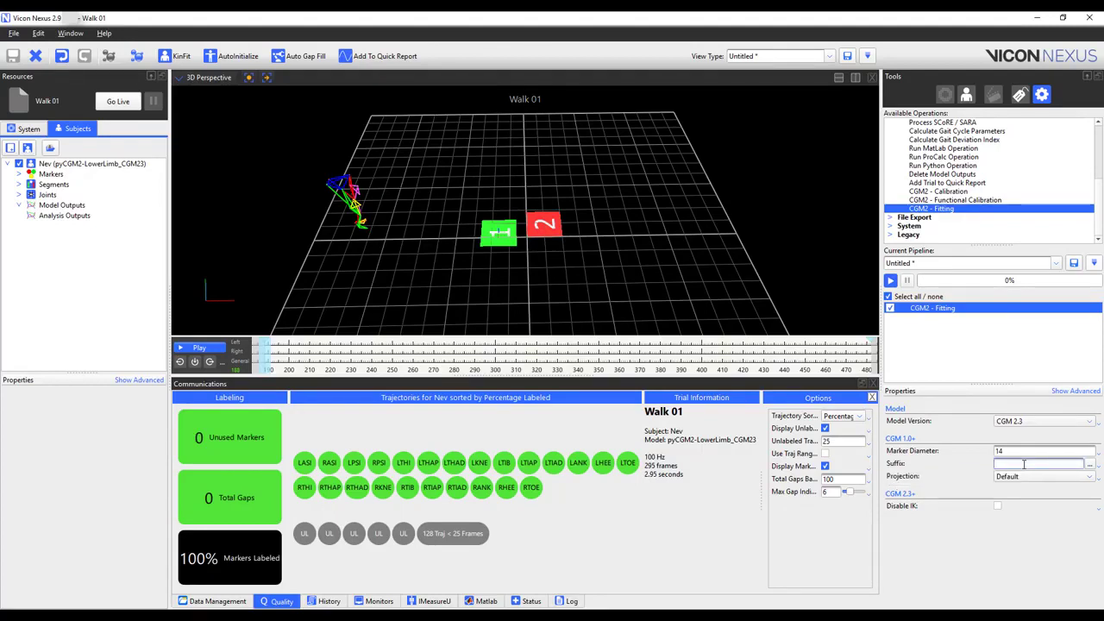
pyautogui.write('_p')
pyautogui.press('Return')
pyautogui.click(890, 281)
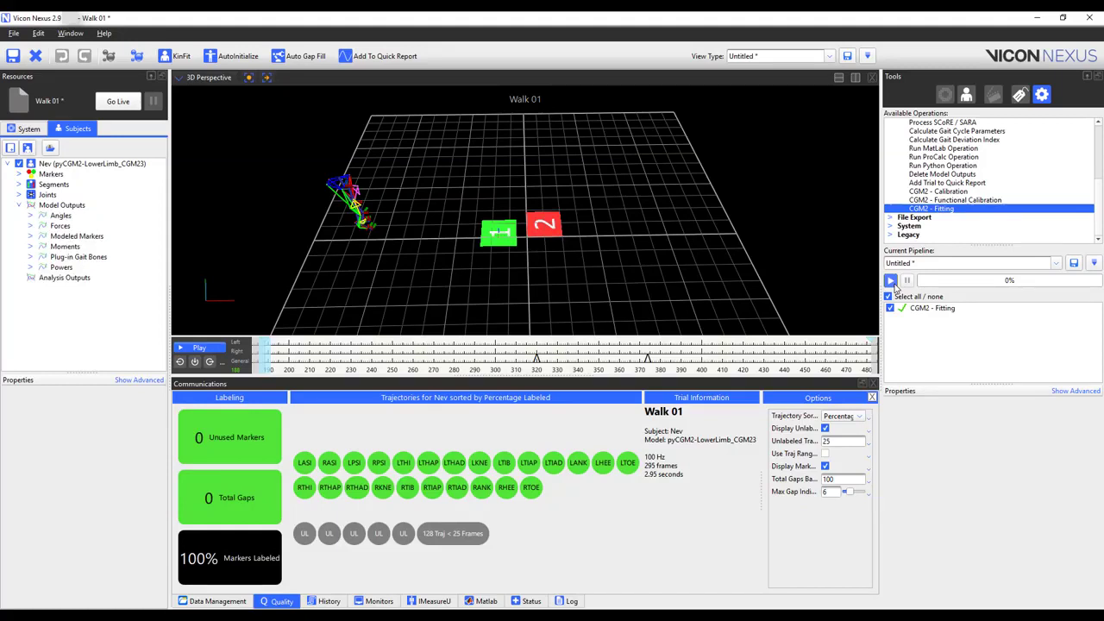
# Switch to the Plug-in Gait Dynamic pipeline without saving the current one and run all its operations
pyautogui.click(1055, 263)
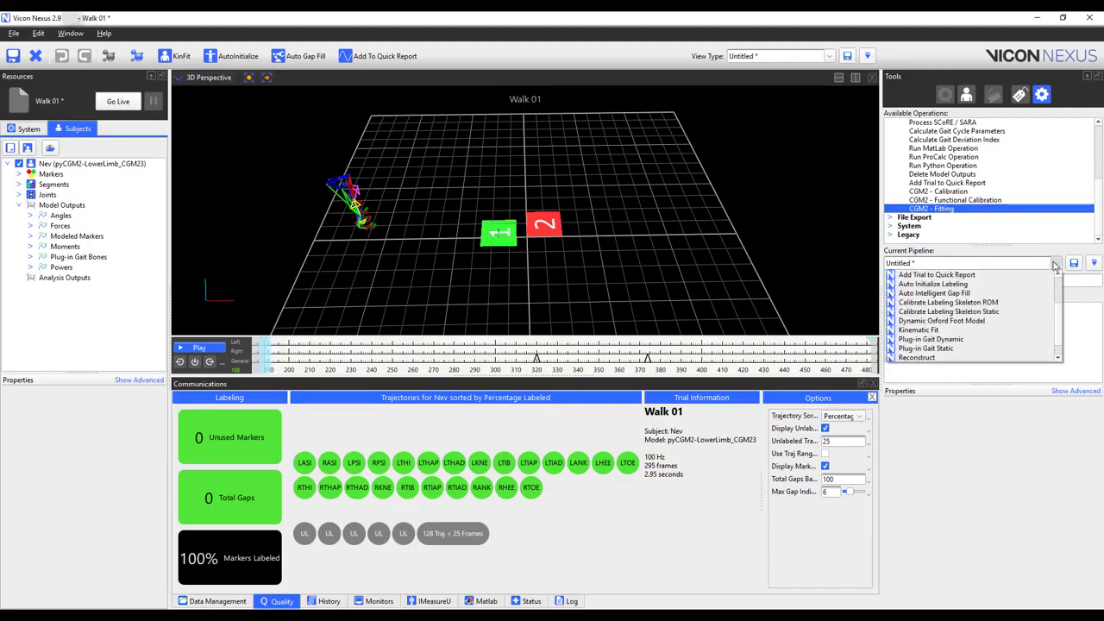
pyautogui.click(964, 339)
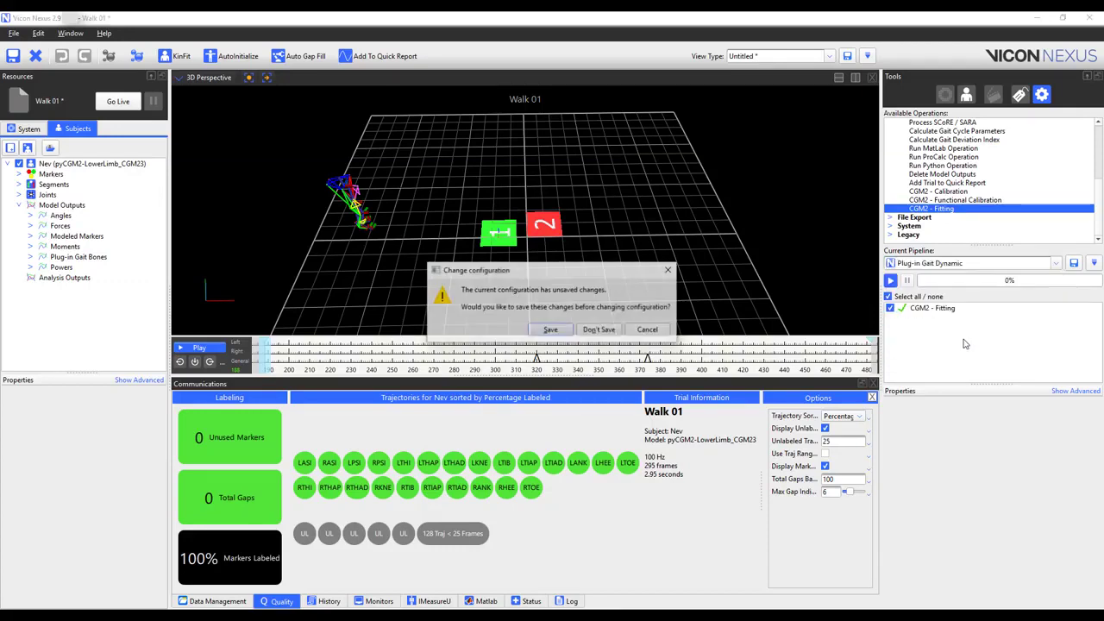
pyautogui.click(599, 330)
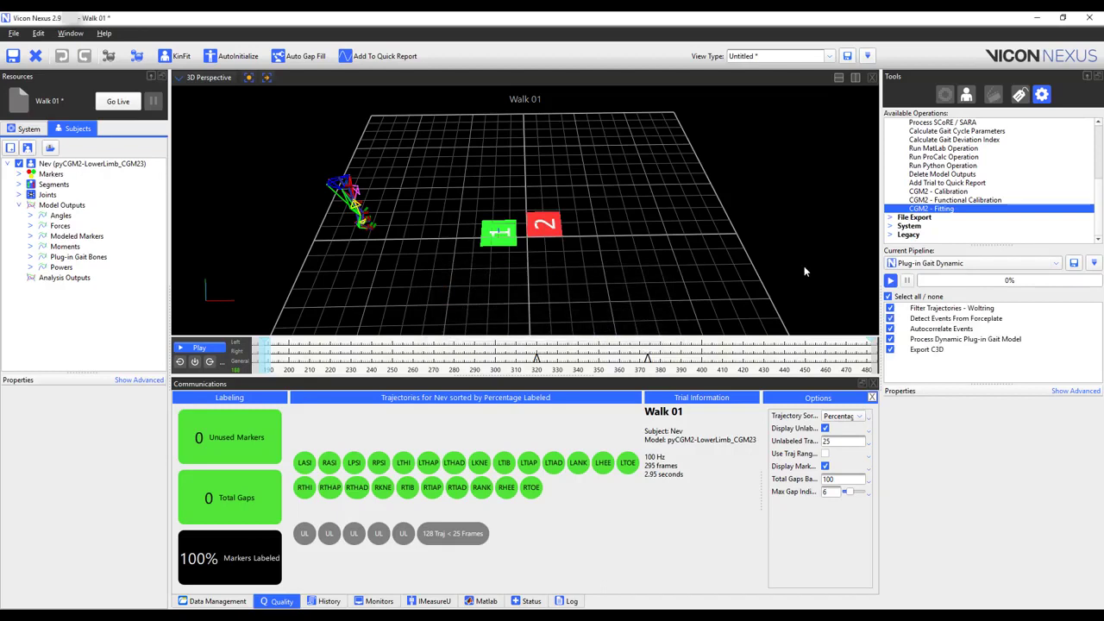
pyautogui.click(890, 280)
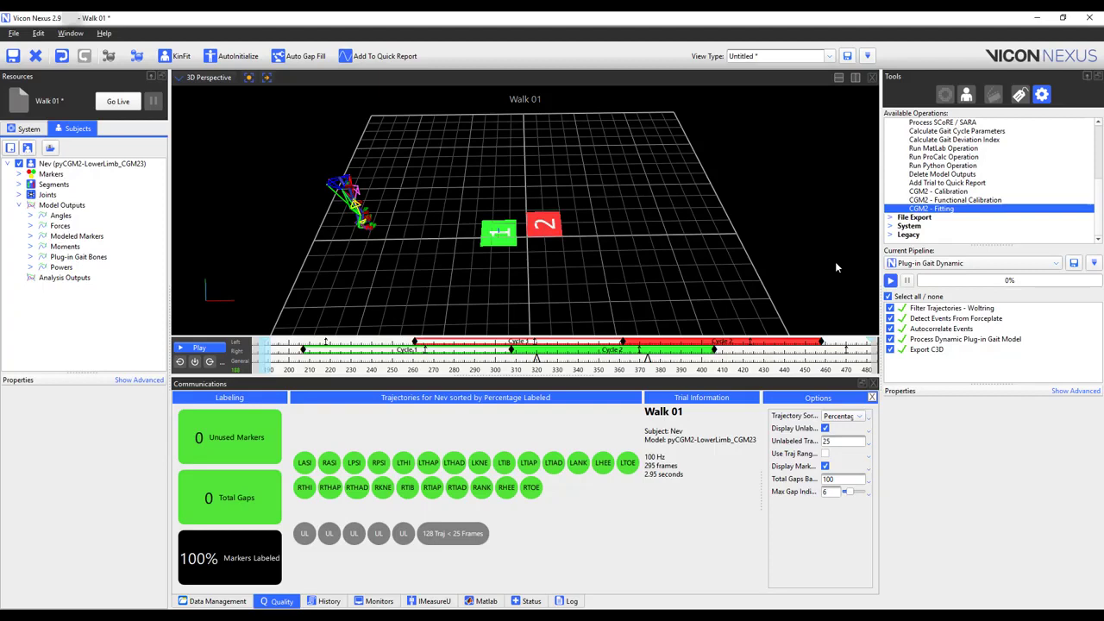
# Select the LKneeAngles and LKneeAngles__py model outputs, split the 3D view side by side, and open the second pane's view type choices
pyautogui.click(31, 216)
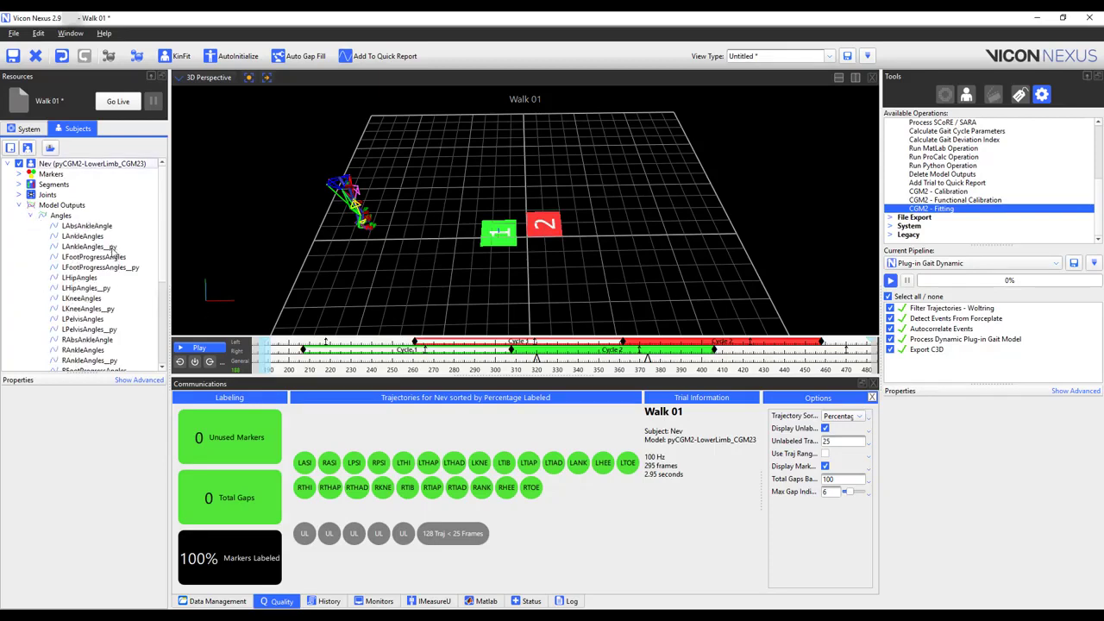
pyautogui.click(115, 304)
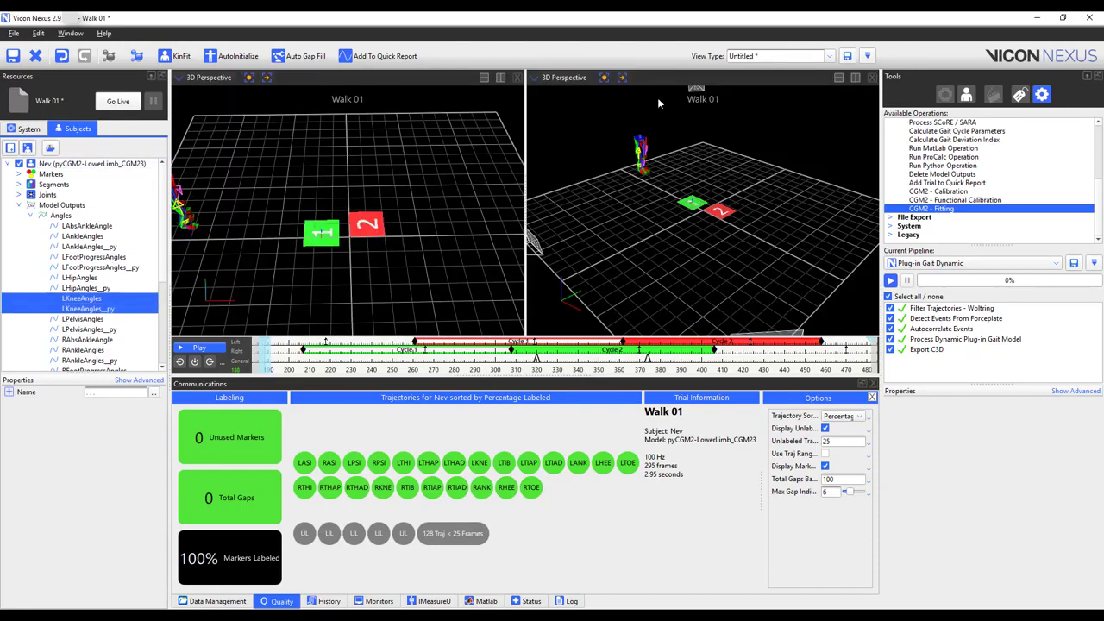
pyautogui.click(855, 77)
pyautogui.click(587, 80)
pyautogui.click(561, 136)
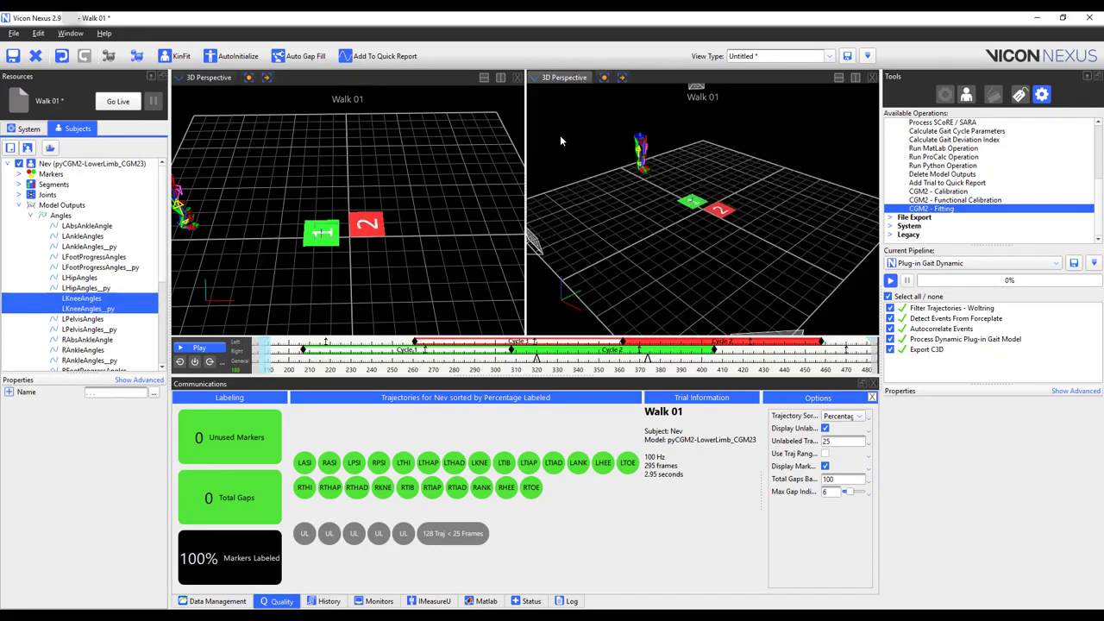